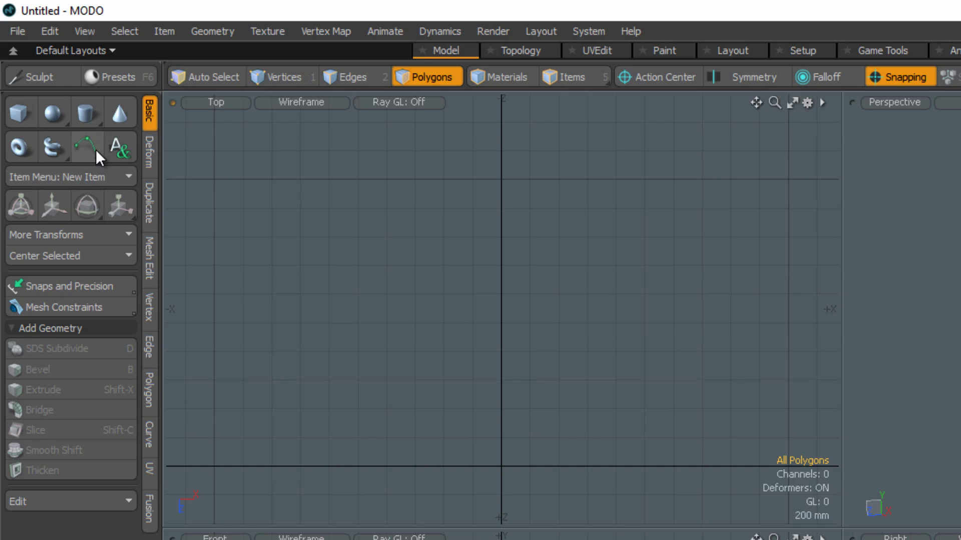
- Draw a straight curve with evenly spaced points running upward from the origin in the Top viewport
click(94, 152)
click(501, 467)
click(501, 438)
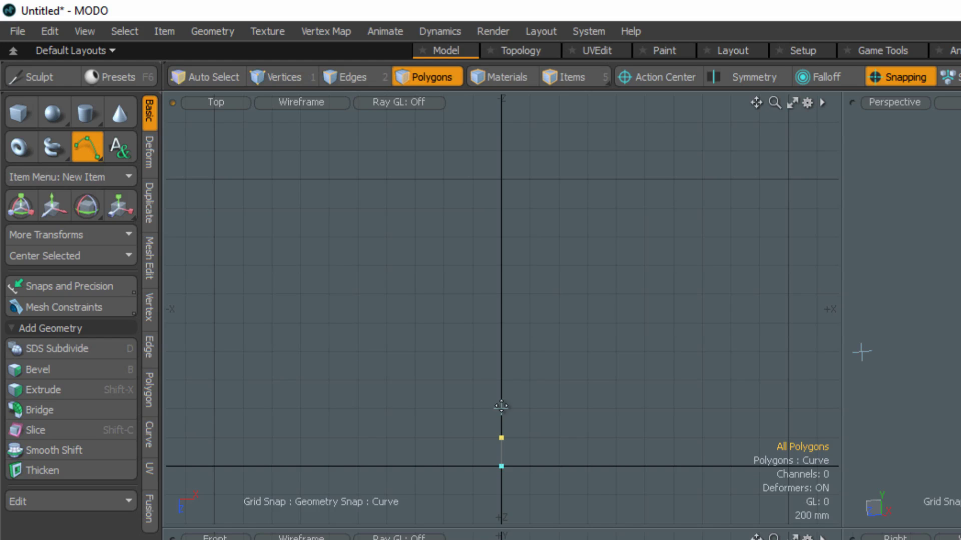
click(501, 408)
click(501, 380)
click(501, 351)
click(501, 323)
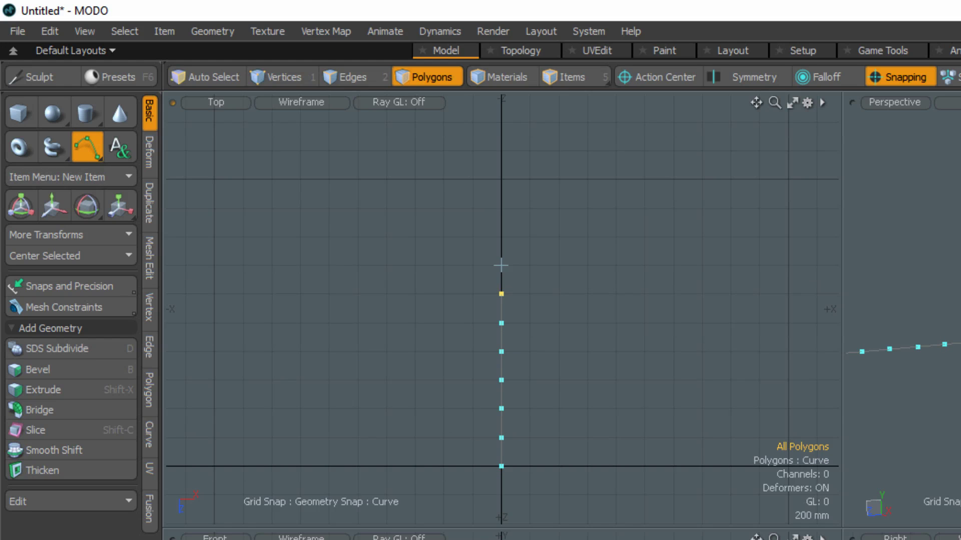
- In Vertices mode, push the three lower curve vertices to the right
key(1)
right_drag(566, 387, 521, 418)
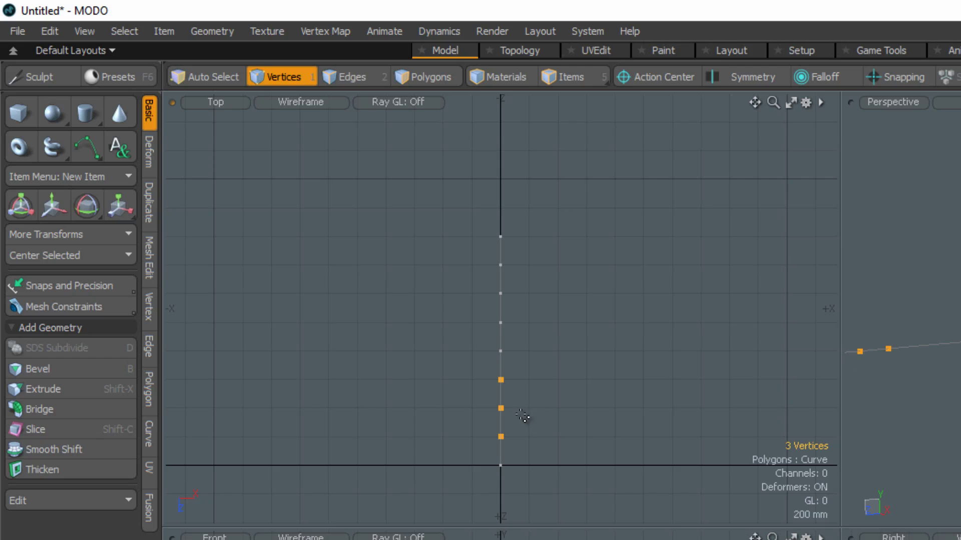
key(w)
drag(578, 410, 600, 496)
key(space)
- Push the three upper vertices left and nudge single vertices to even out the wave
right_drag(534, 272, 518, 339)
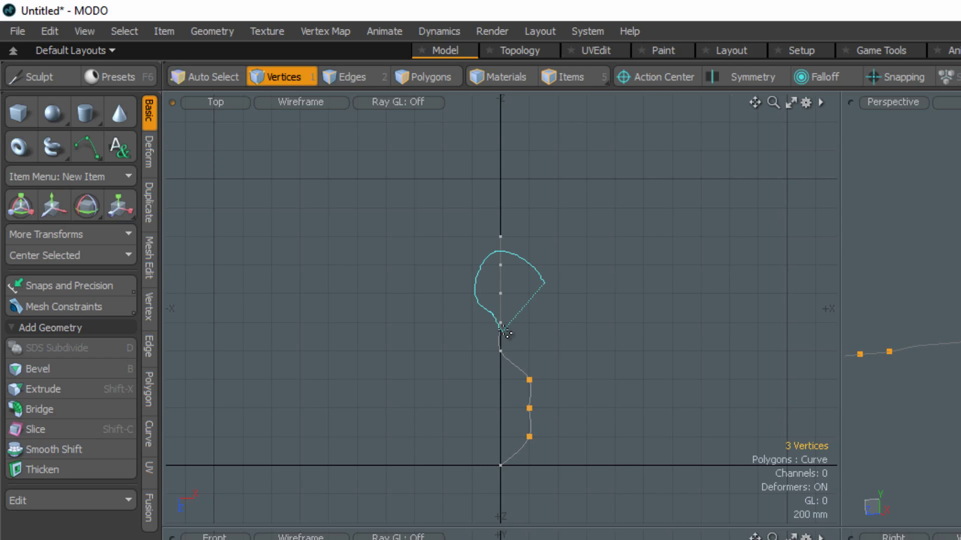
key(w)
drag(562, 303, 471, 295)
key(space)
key(t)
drag(529, 408, 535, 409)
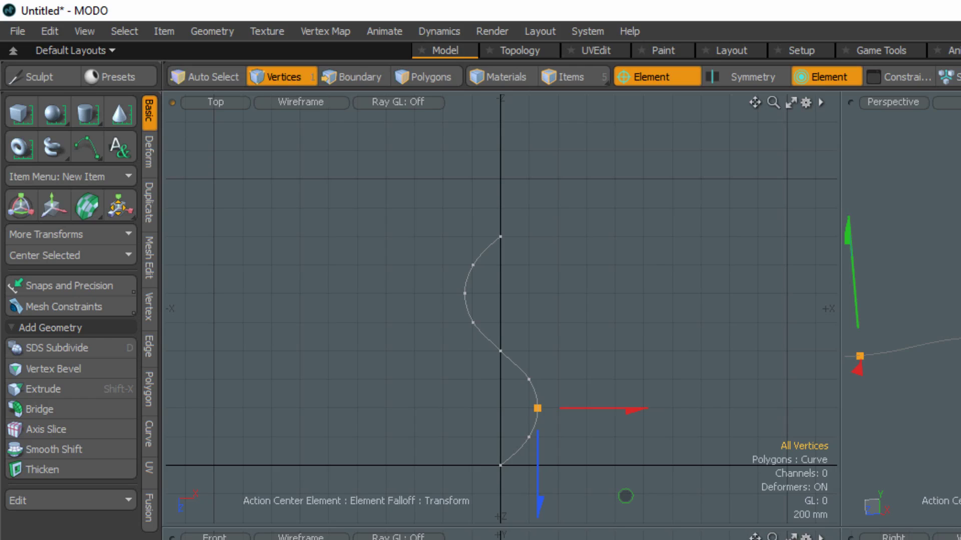
- Lift two selected vertices to give the wave depth for a 3D twist
click(443, 197)
shift+click(397, 102)
key(w)
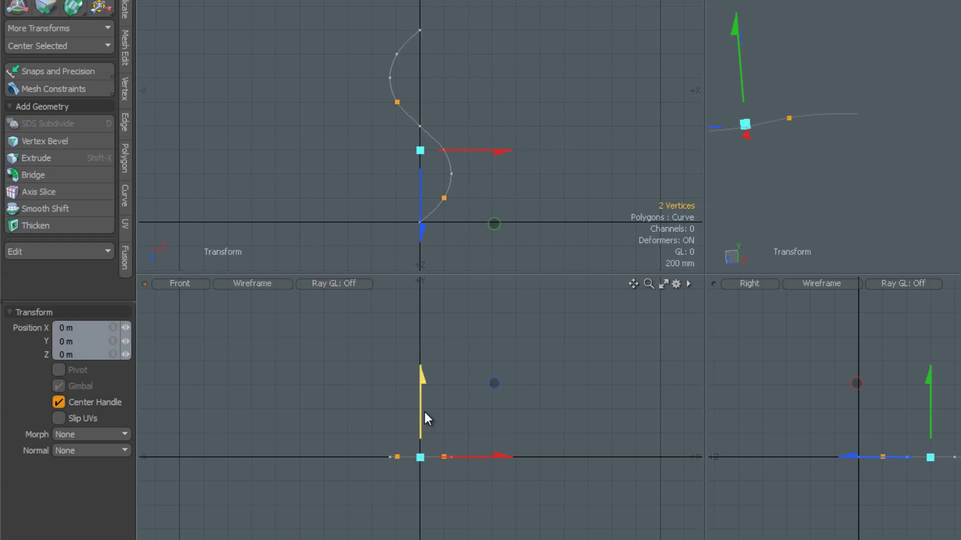
mouse_move(425, 419)
mouse_down()
mouse_move(436, 432)
mouse_move(421, 398)
mouse_up()
key(space)
key(w)
key(space)
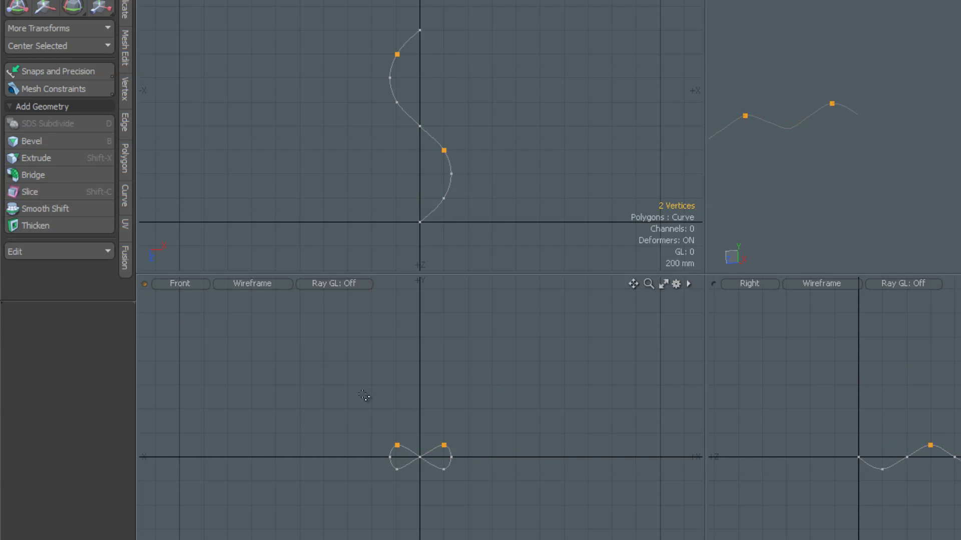
- Clone the wave along Z with snapping on to form one long wave
click(110, 150)
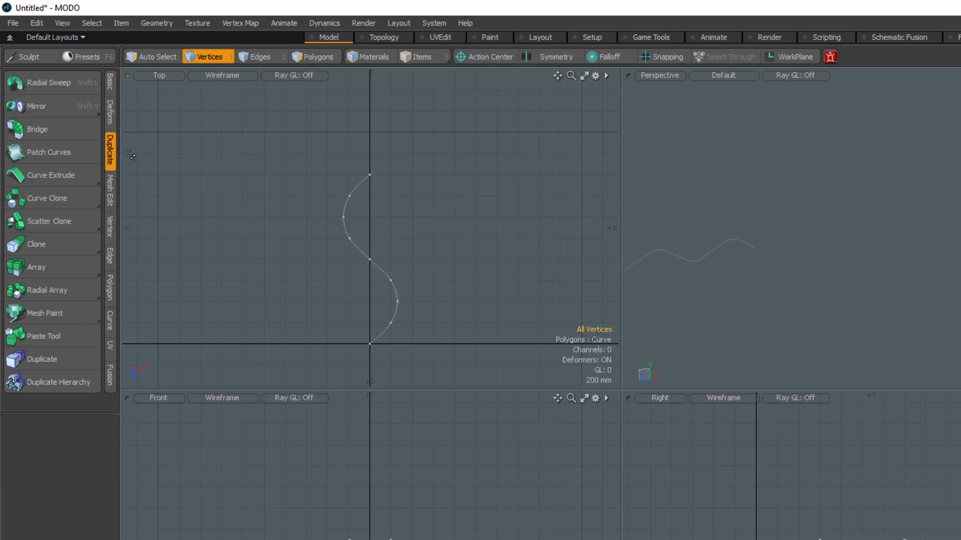
click(67, 246)
click(272, 280)
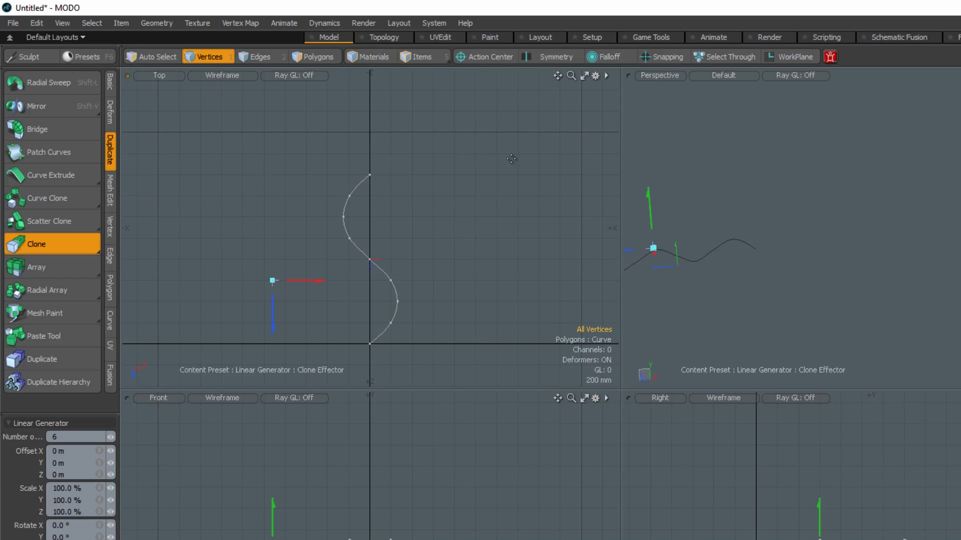
click(666, 56)
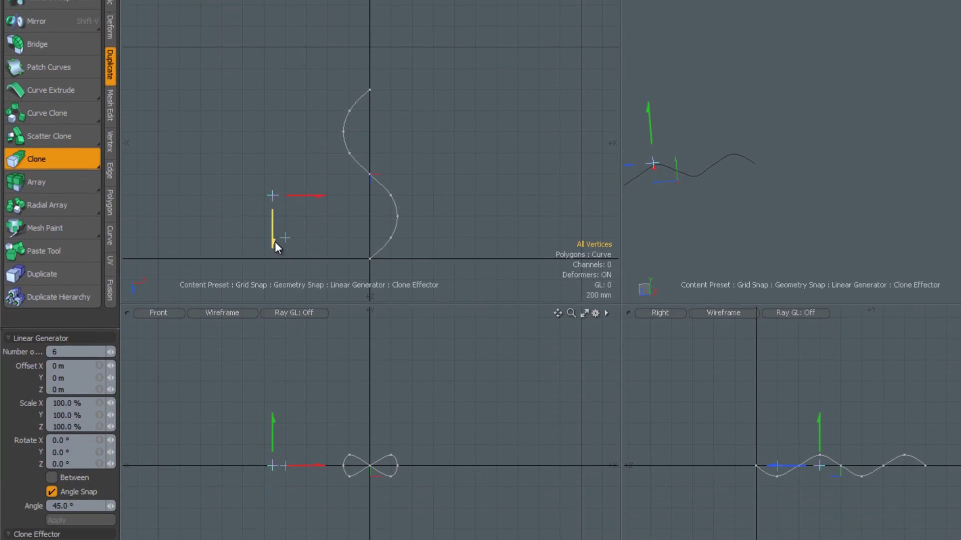
drag(275, 241, 787, 94)
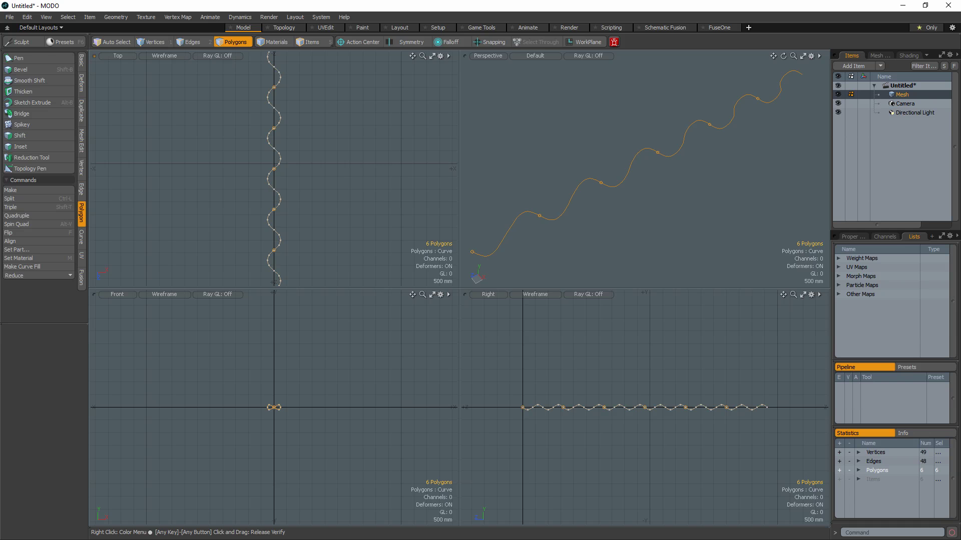
- Merge the six curve pieces into one curve, then add two copies offset along Z
click(59, 276)
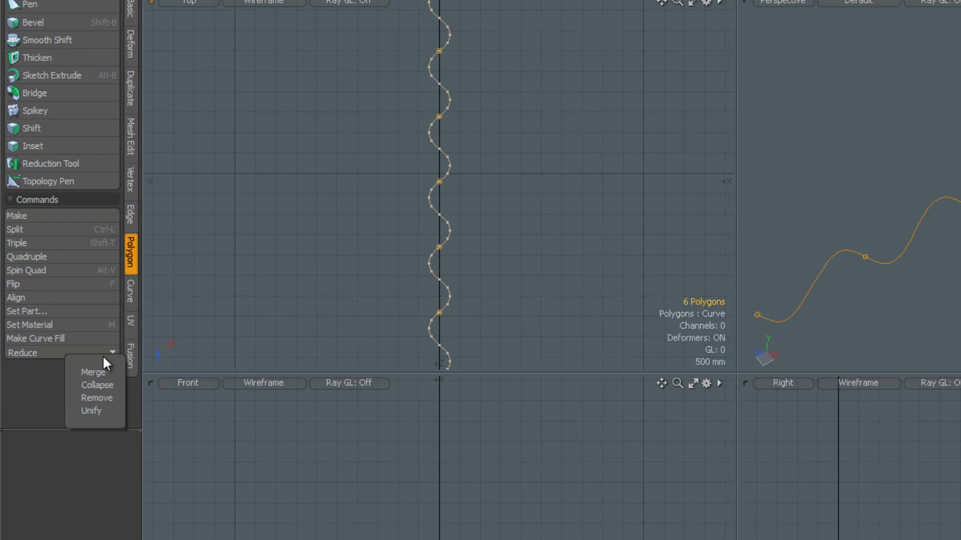
click(96, 373)
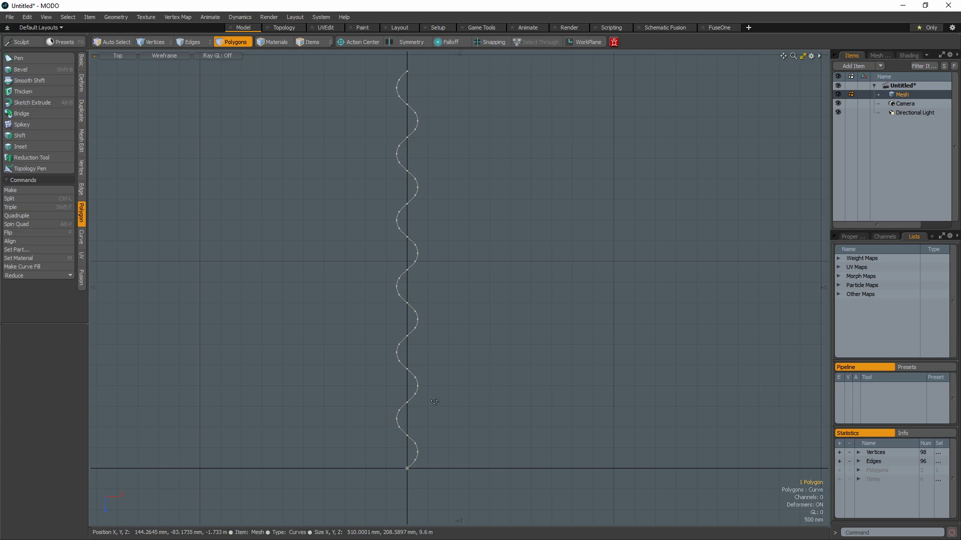
key(y)
drag(434, 401, 455, 294)
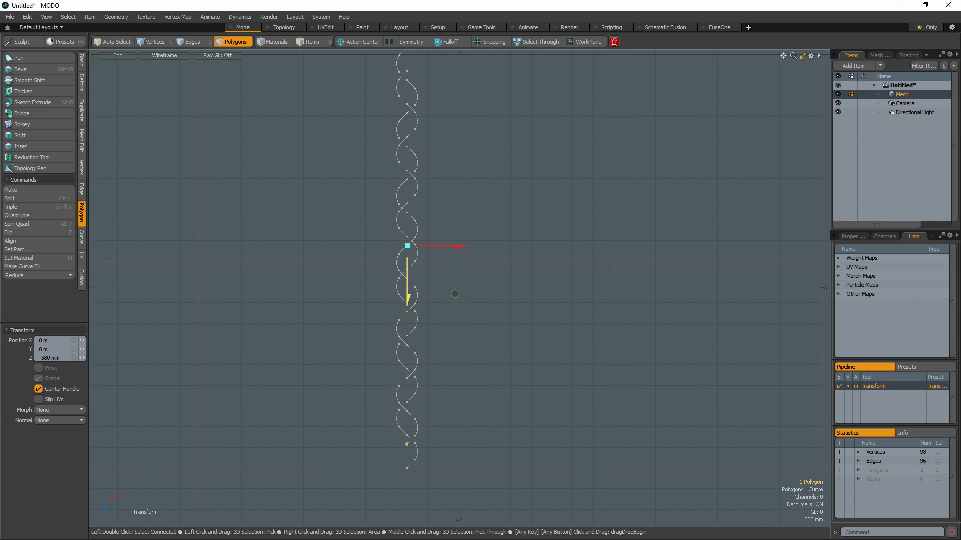
drag(455, 294, 454, 267)
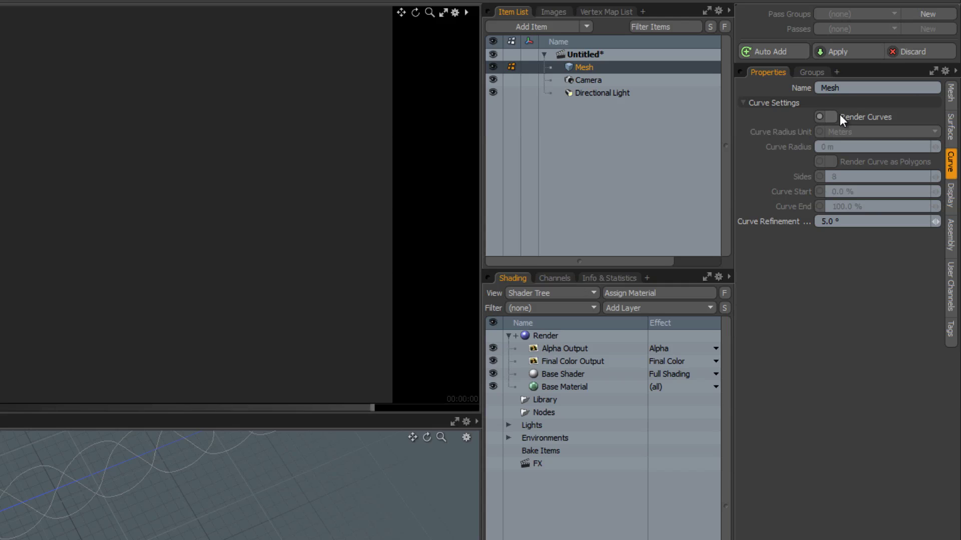
- Enable Render Curves and set the Curve Radius to 200 mm
click(833, 119)
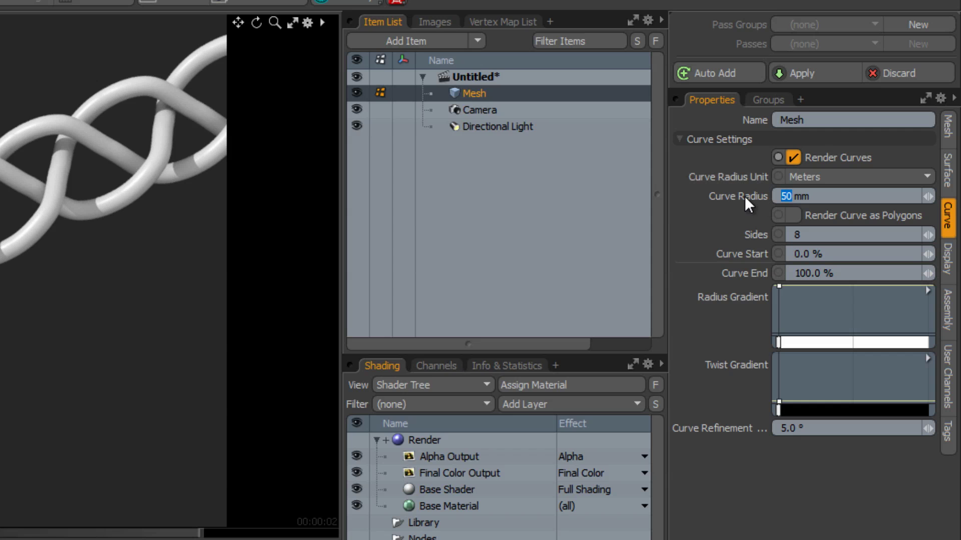
text(200)
key(Return)
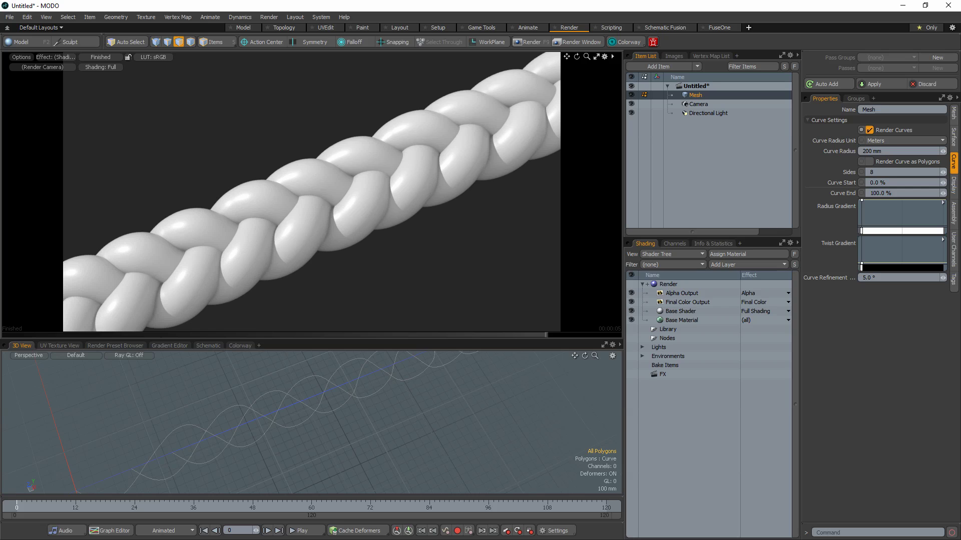